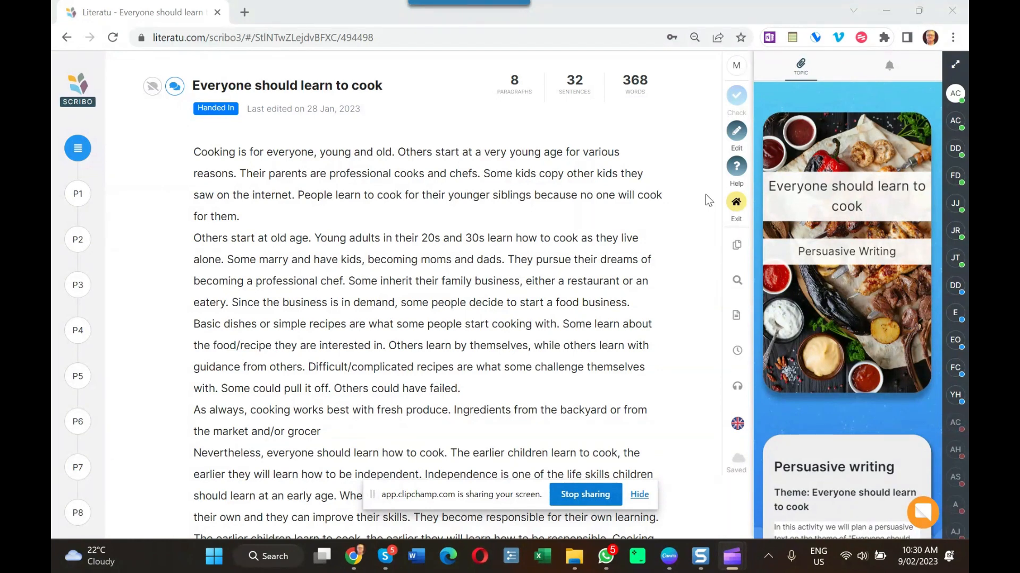
Exit the essay to the activities list and open the "Everyone should learn to cook" writing sub-activity for editing.
{"action": "left_click", "coordinate": [740, 201]}
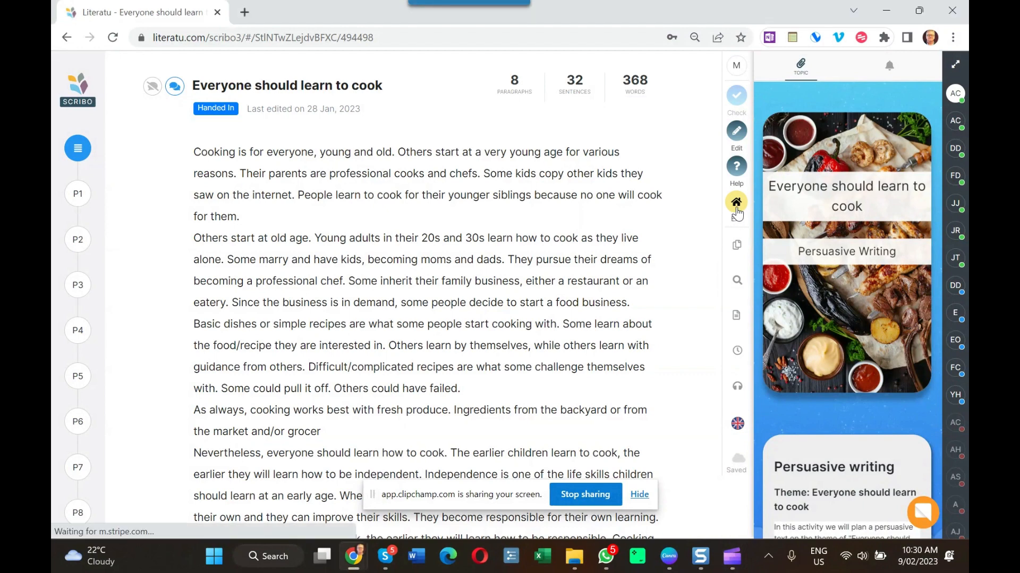
{"action": "scroll", "coordinate": [553, 342], "scroll_direction": "down", "scroll_amount": 3}
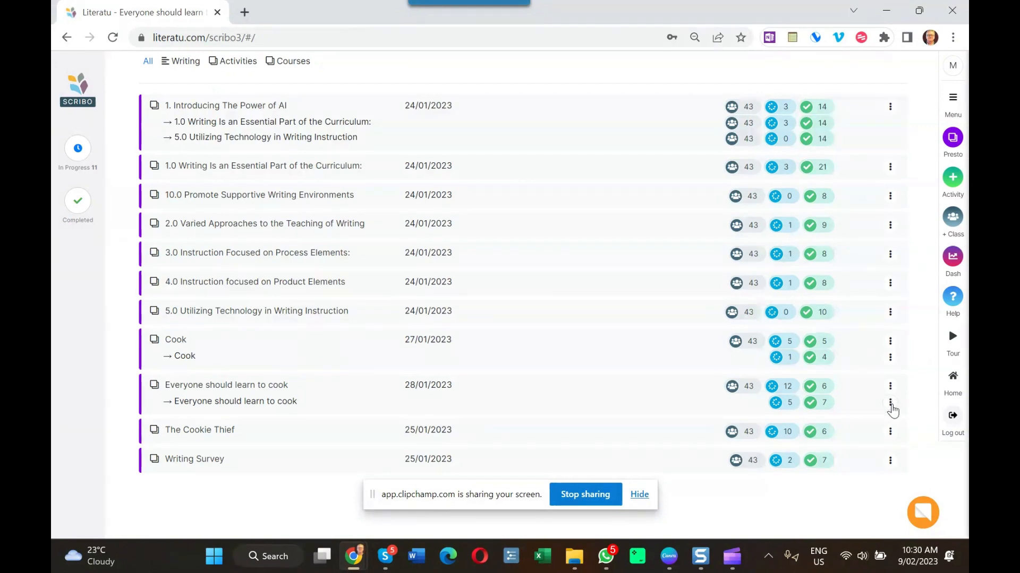
{"action": "left_click", "coordinate": [891, 405]}
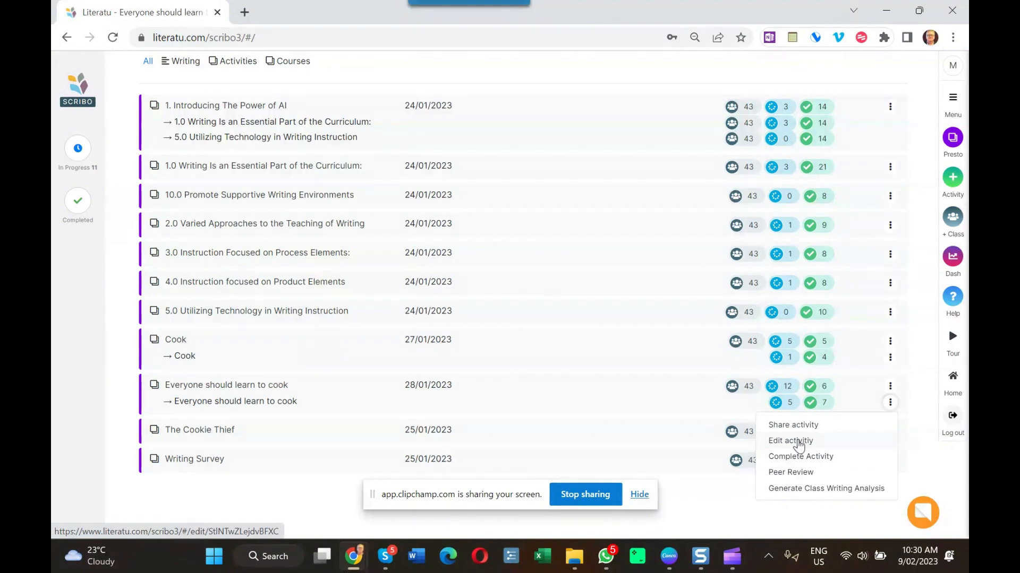
{"action": "left_click", "coordinate": [799, 442]}
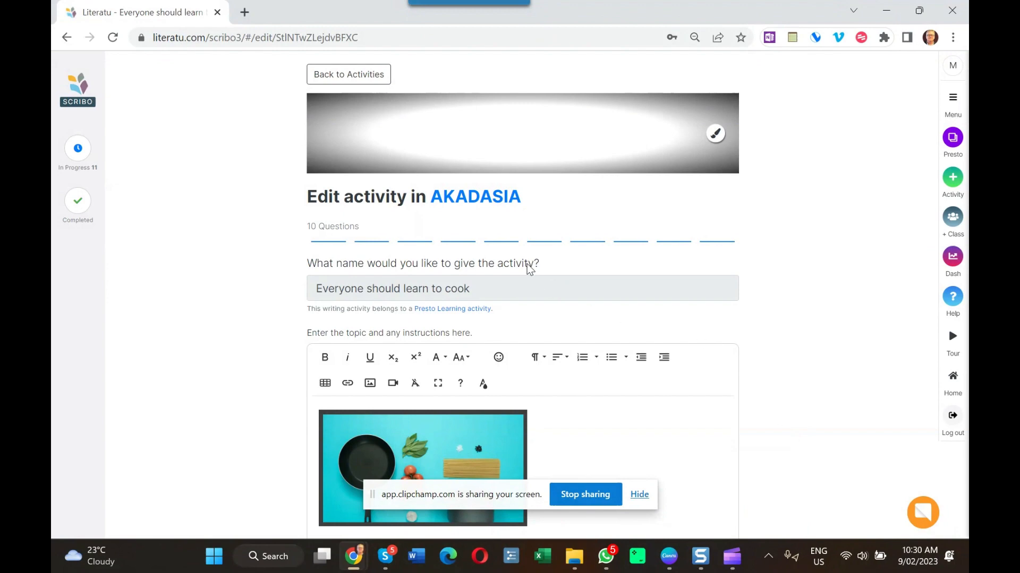
Show the advanced settings, select NZ Levels as the marking rubric, and save the activity.
{"action": "scroll", "coordinate": [557, 381], "scroll_direction": "down", "scroll_amount": 10}
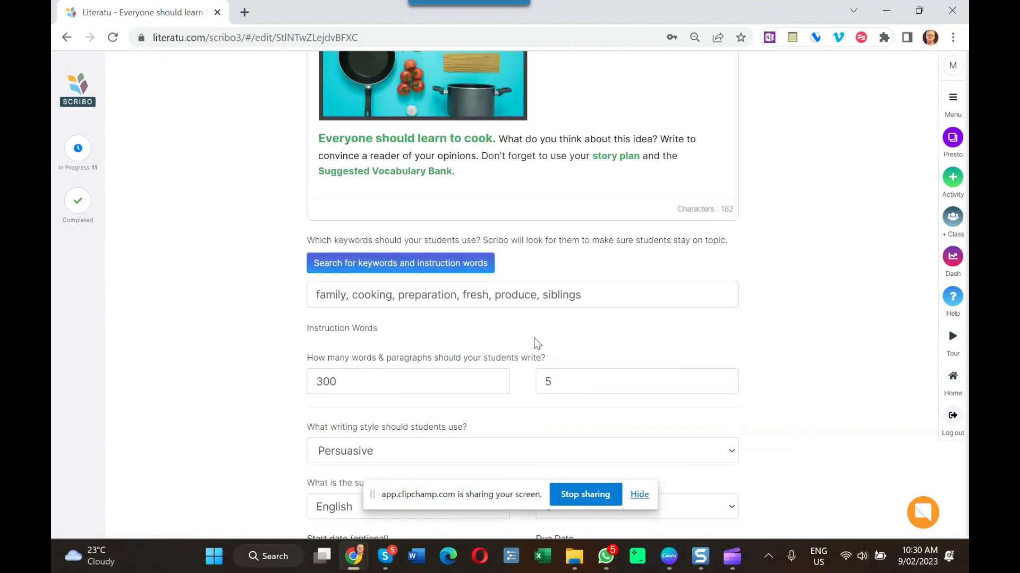
{"action": "scroll", "coordinate": [512, 329], "scroll_direction": "down", "scroll_amount": 5}
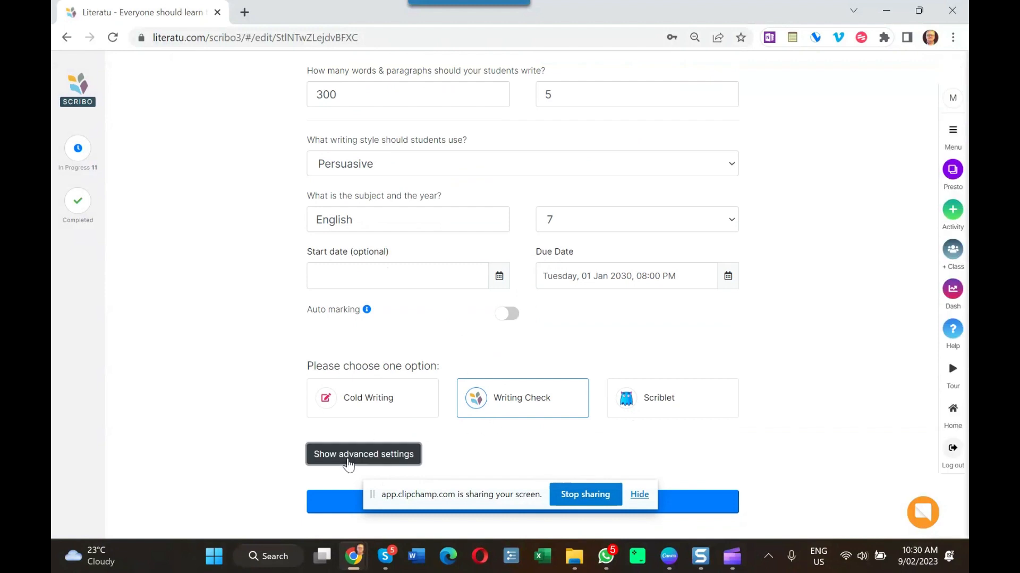
{"action": "left_click", "coordinate": [382, 456]}
{"action": "scroll", "coordinate": [505, 374], "scroll_direction": "down", "scroll_amount": 4}
{"action": "scroll", "coordinate": [506, 374], "scroll_direction": "down", "scroll_amount": 4}
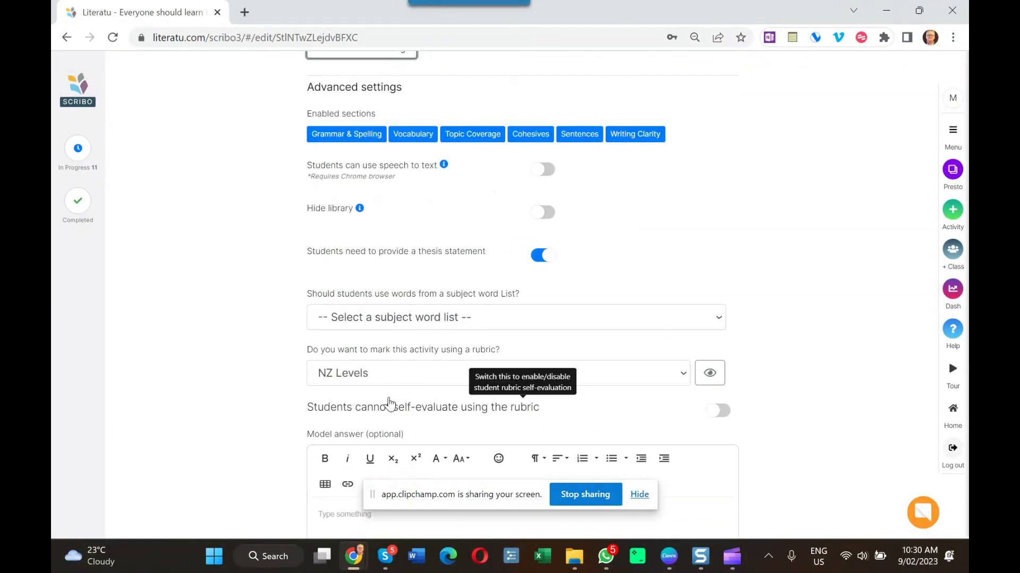
{"action": "left_click", "coordinate": [371, 372]}
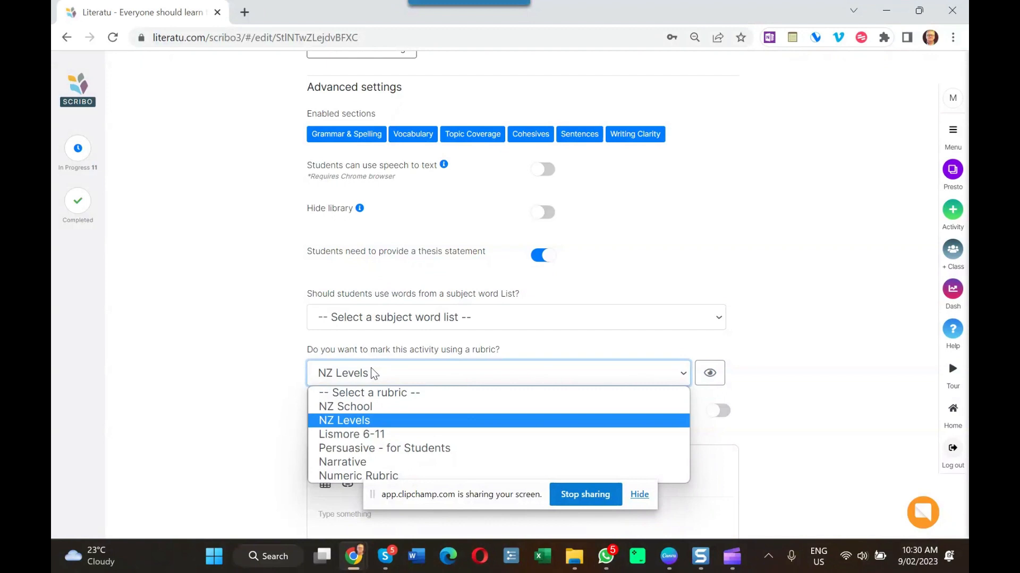
{"action": "left_click", "coordinate": [358, 422]}
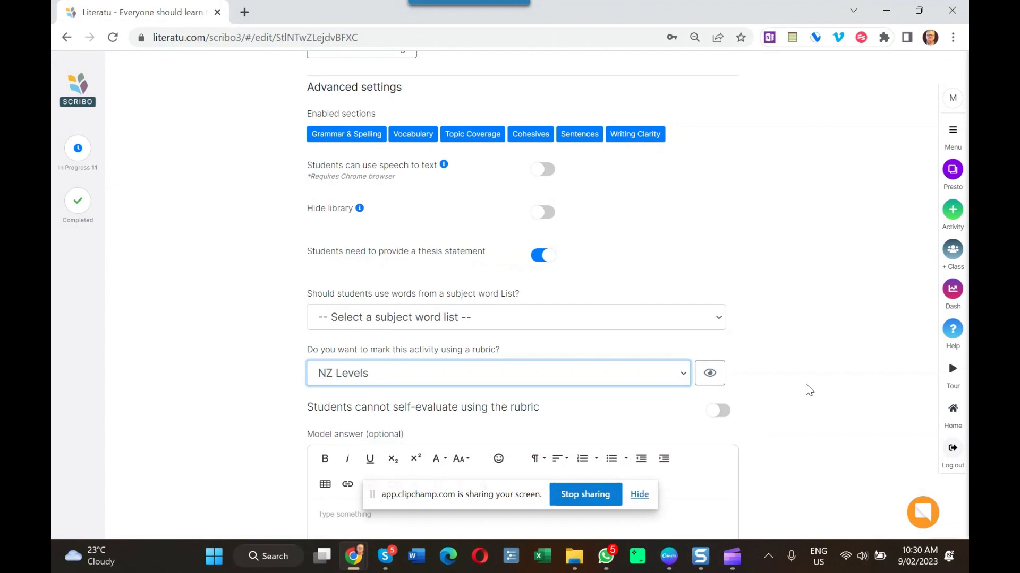
{"action": "scroll", "coordinate": [632, 449], "scroll_direction": "down", "scroll_amount": 3}
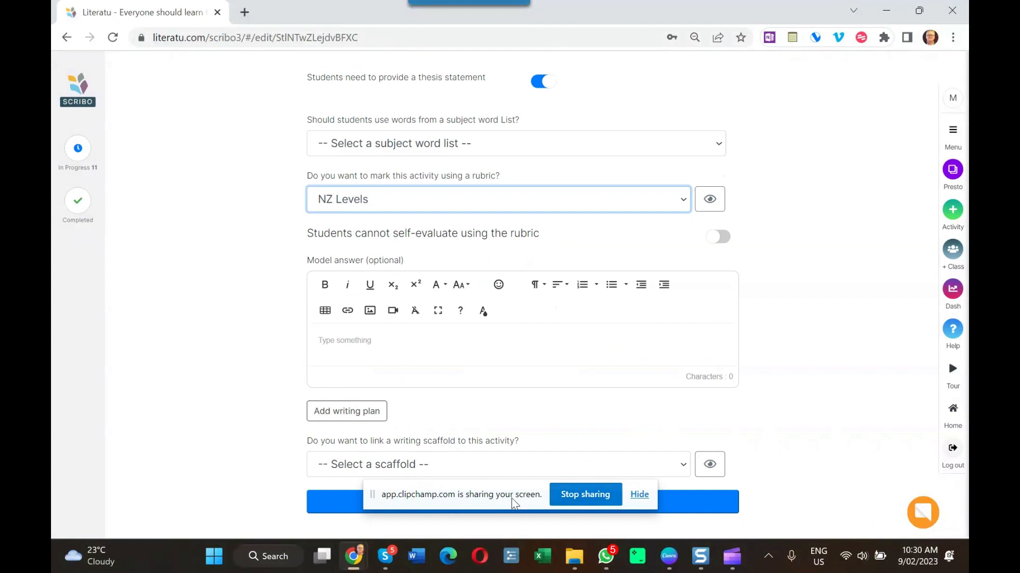
{"action": "left_click", "coordinate": [639, 495]}
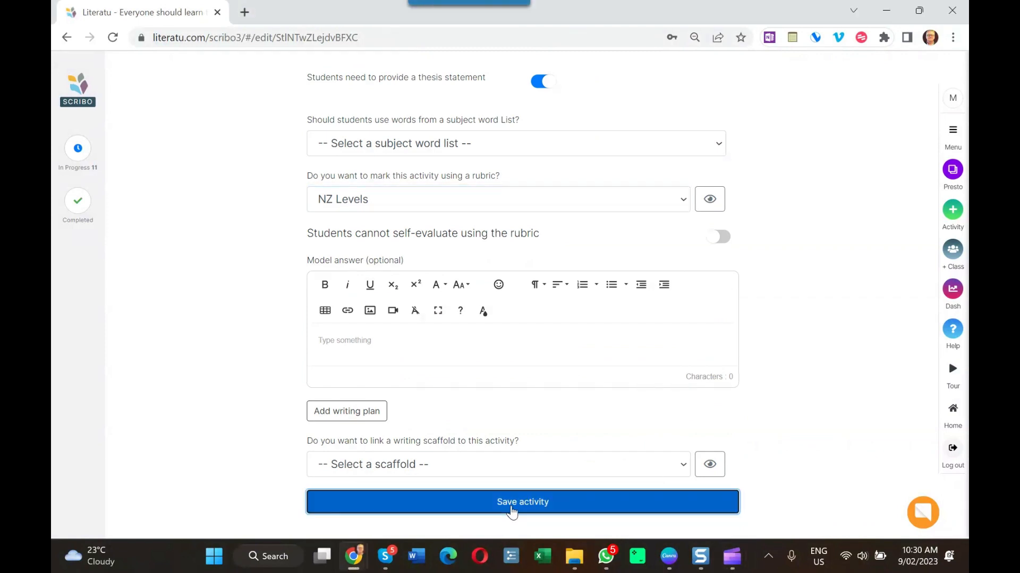
{"action": "left_click", "coordinate": [511, 501]}
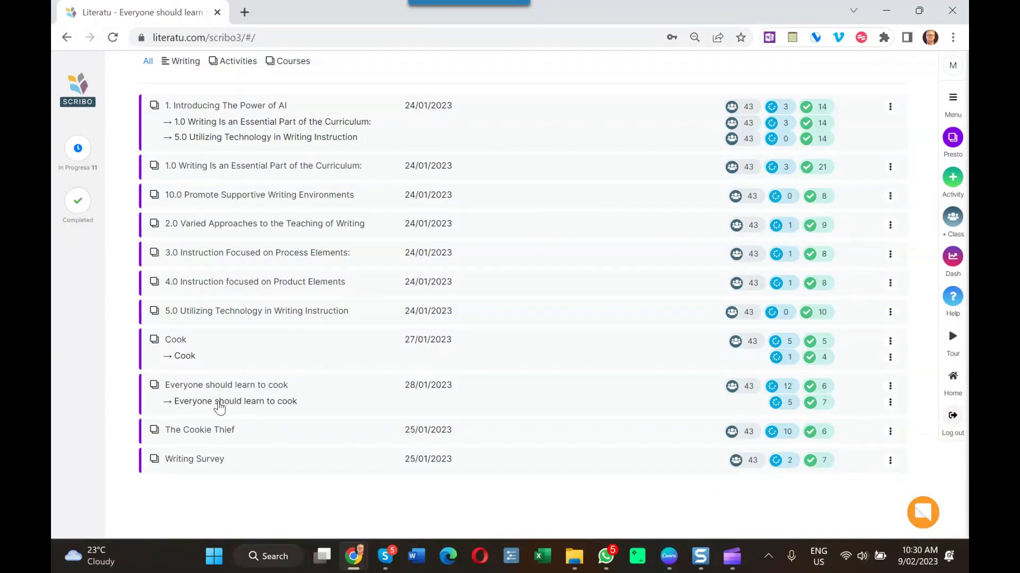
Open the submissions for the "Everyone should learn to cook" writing sub-activity and show the first student's rubric grading from the feedback.
{"action": "left_click", "coordinate": [219, 404]}
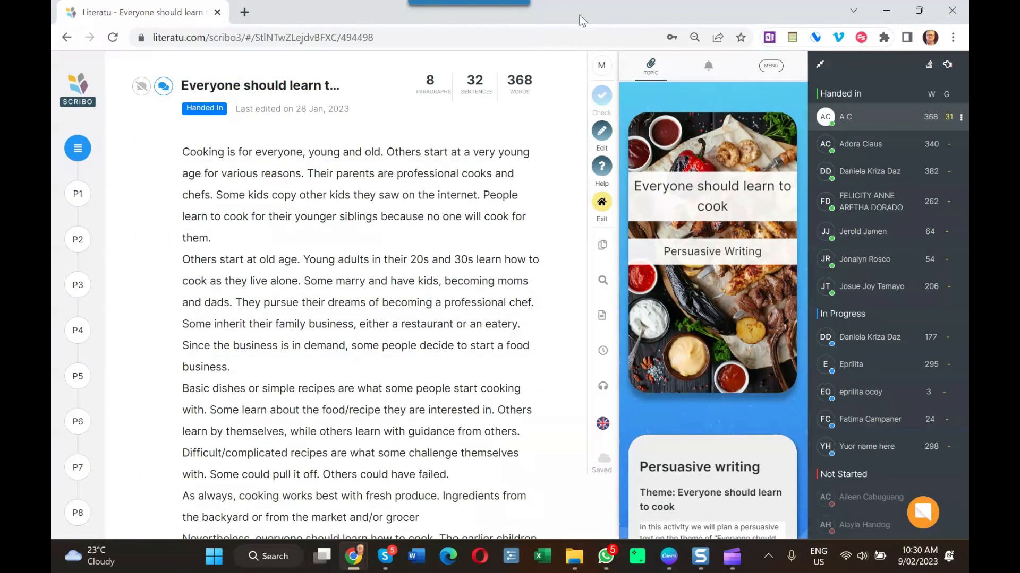
{"action": "left_click", "coordinate": [710, 70]}
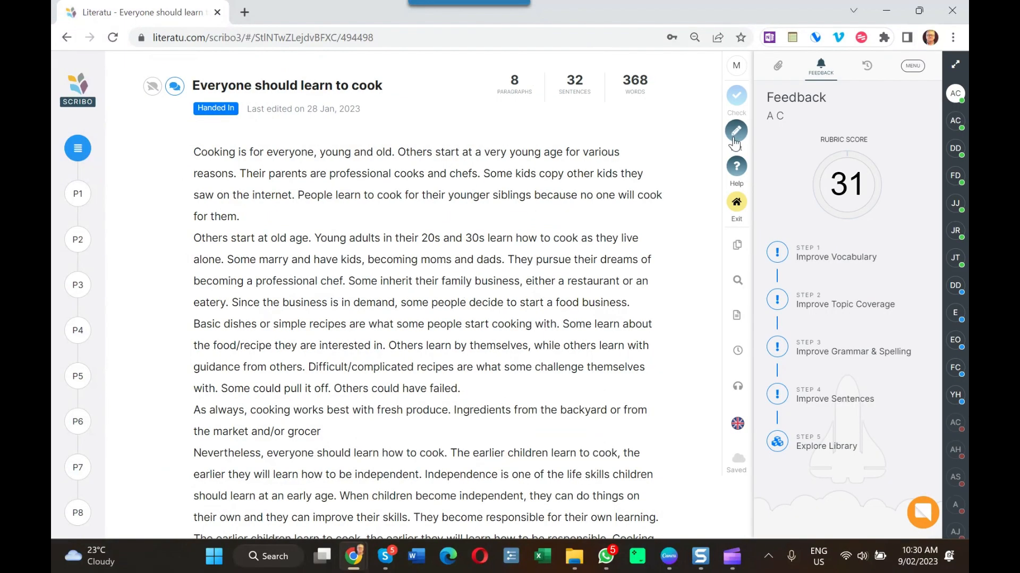
{"action": "left_click", "coordinate": [850, 190]}
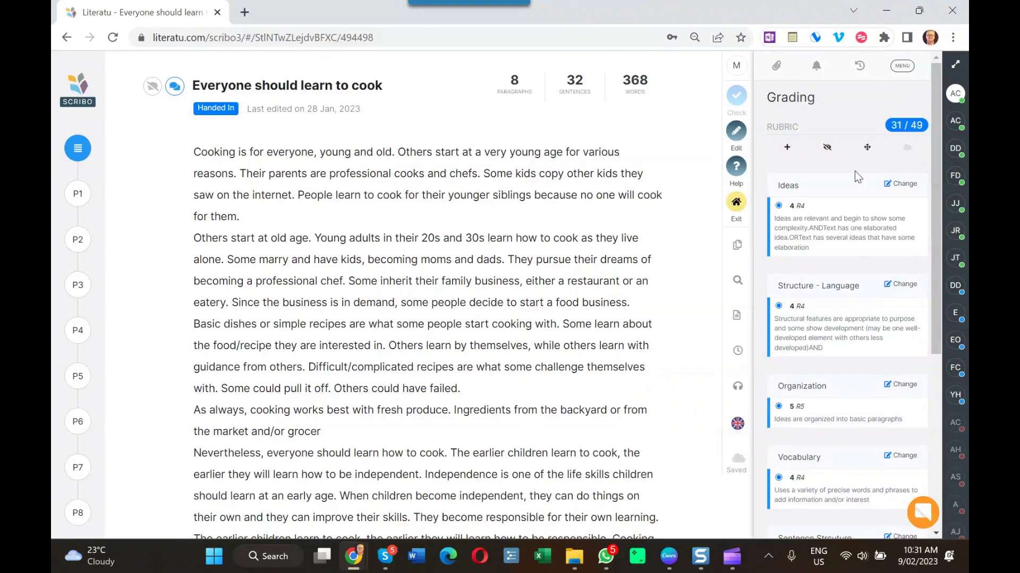
Expand the grading rubric into its full grid, grade Structure - Language as 3 (R3), and close the grid.
{"action": "left_click", "coordinate": [866, 149]}
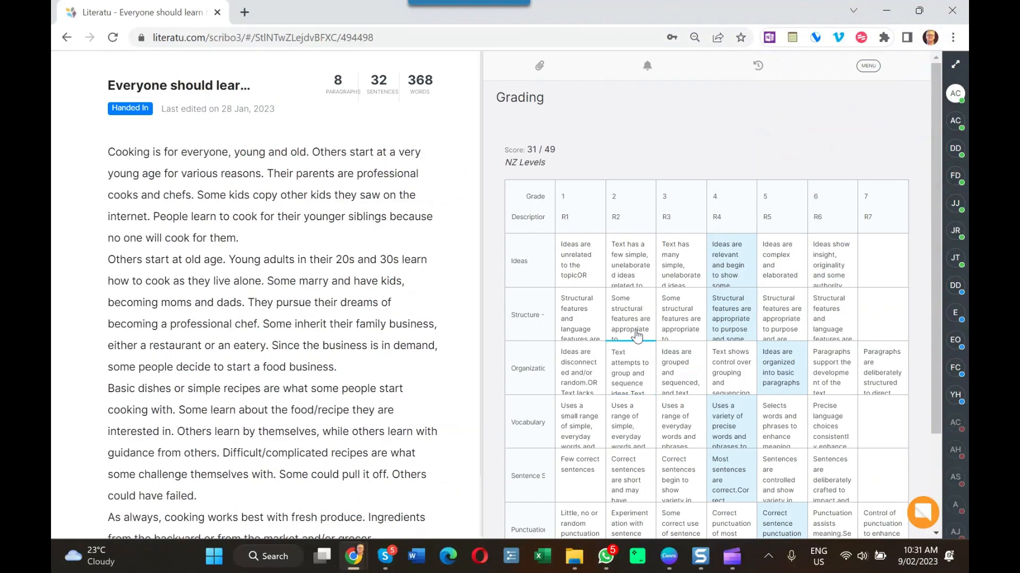
{"action": "left_click", "coordinate": [677, 321]}
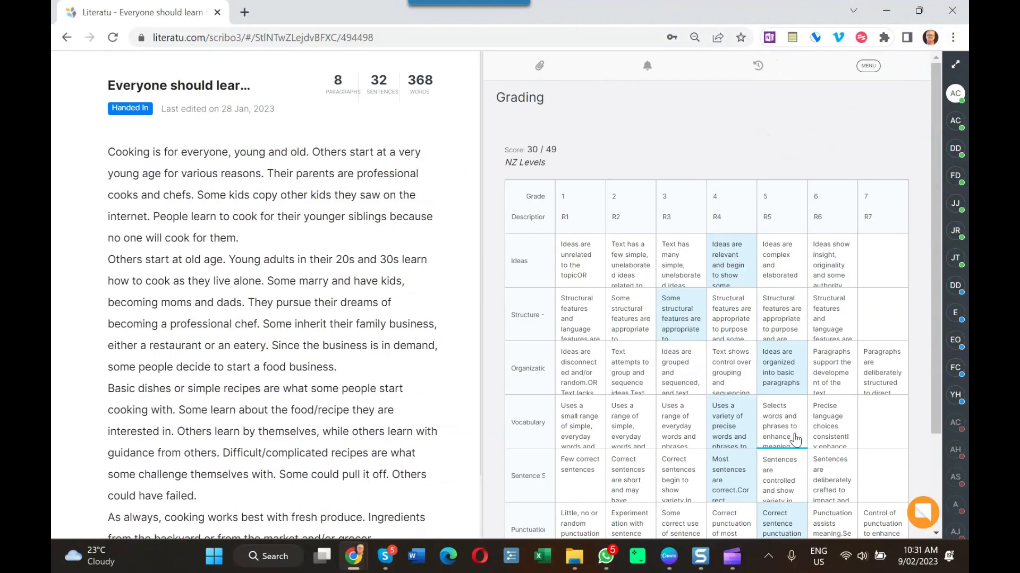
{"action": "scroll", "coordinate": [600, 291], "scroll_direction": "down", "scroll_amount": 2}
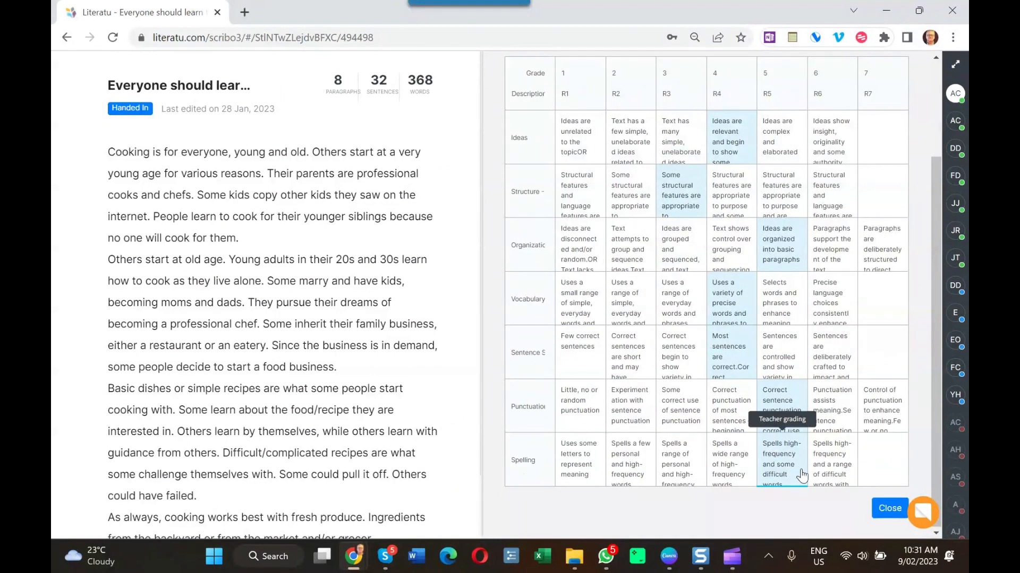
{"action": "left_click", "coordinate": [892, 509]}
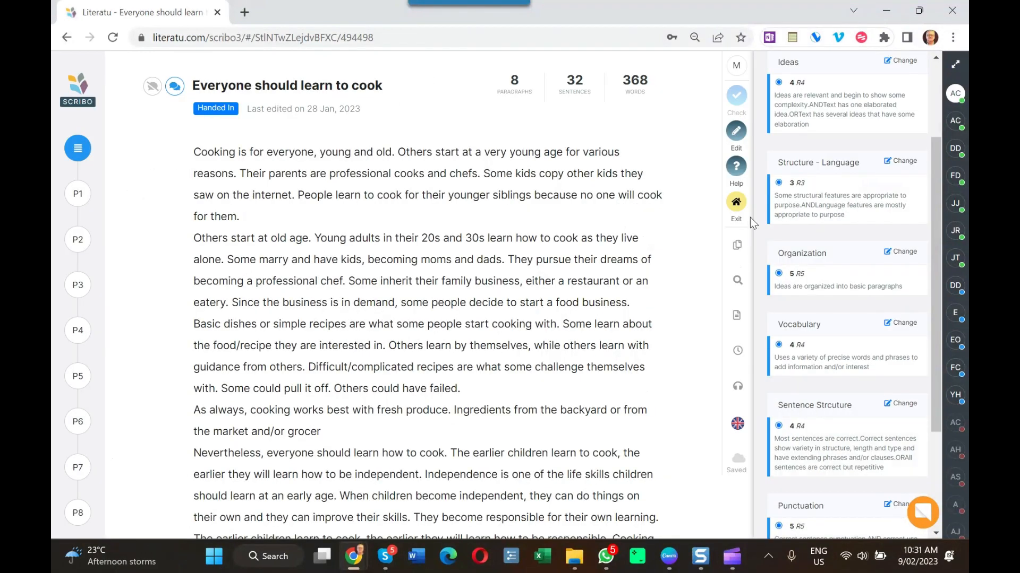
{"action": "scroll", "coordinate": [833, 176], "scroll_direction": "up", "scroll_amount": 3}
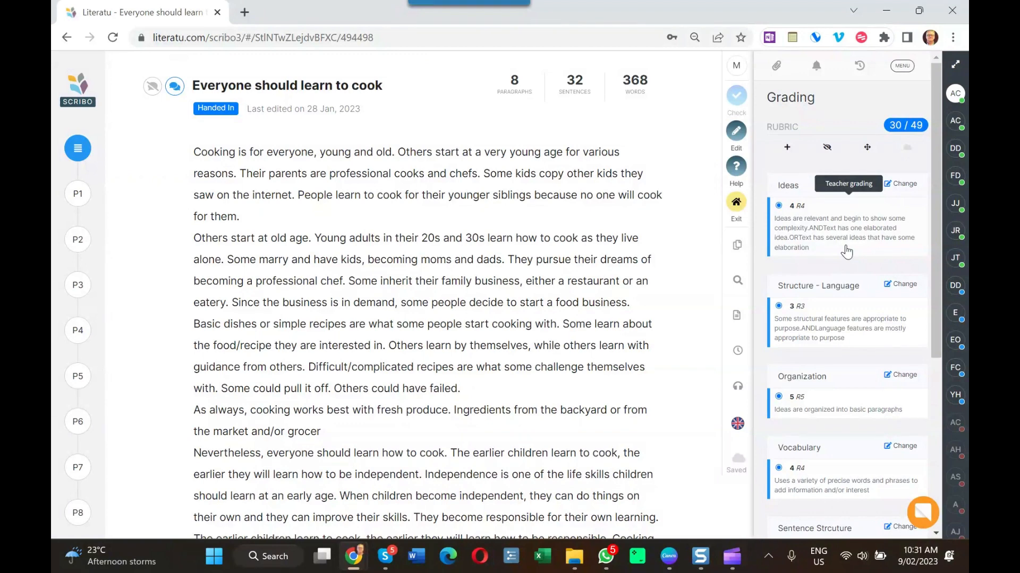
Have ScriBot mark the essay using a rubric, apply its suggested grades, and close the chat.
{"action": "left_click", "coordinate": [929, 519]}
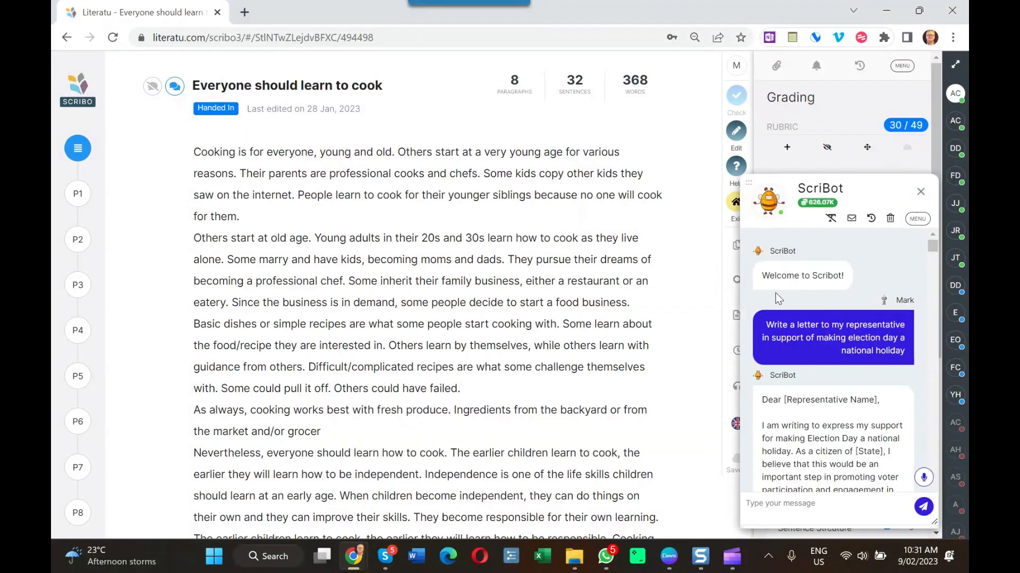
{"action": "left_click", "coordinate": [917, 219]}
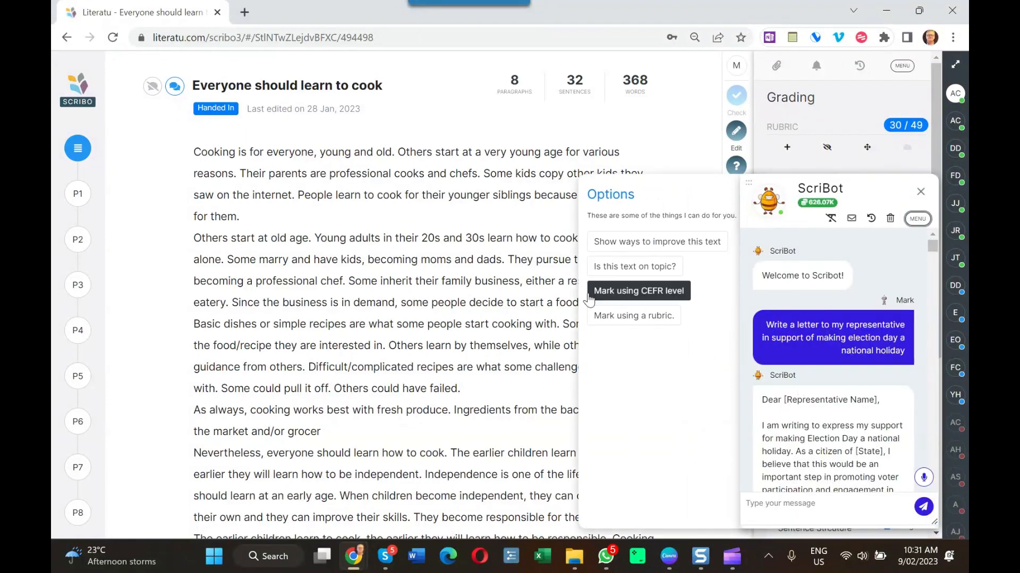
{"action": "left_click", "coordinate": [632, 315]}
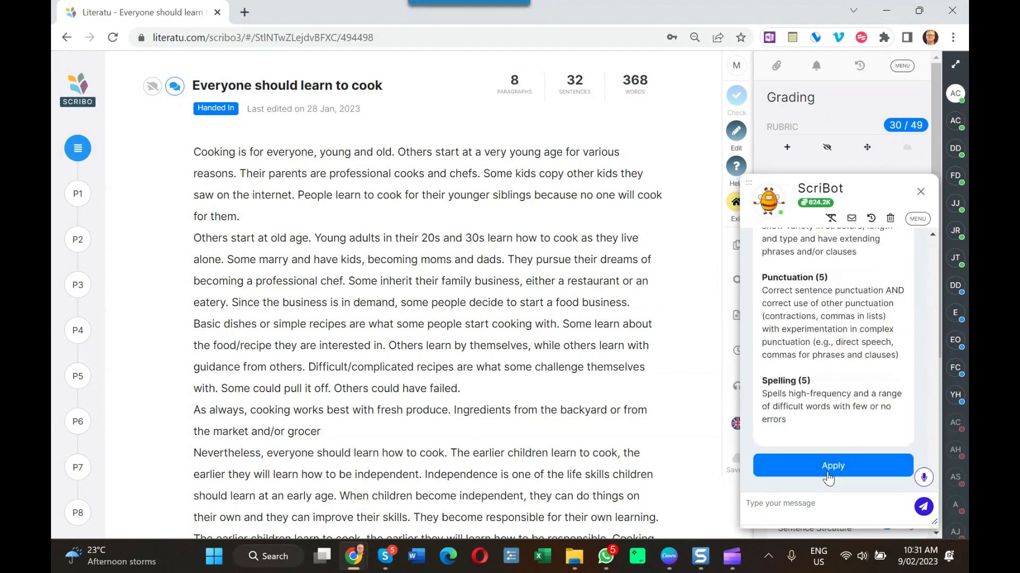
{"action": "left_click", "coordinate": [824, 475]}
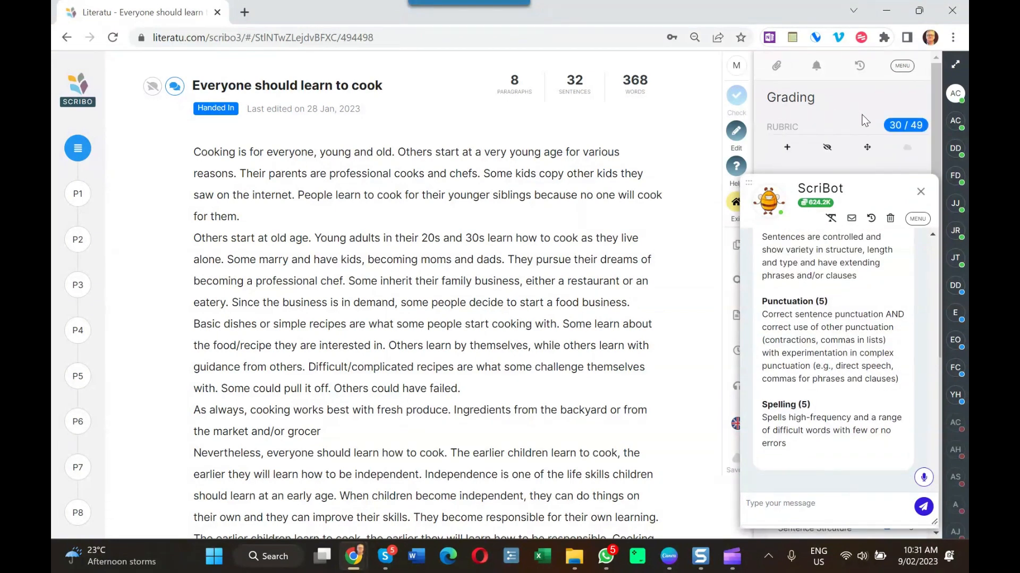
{"action": "left_click", "coordinate": [921, 191]}
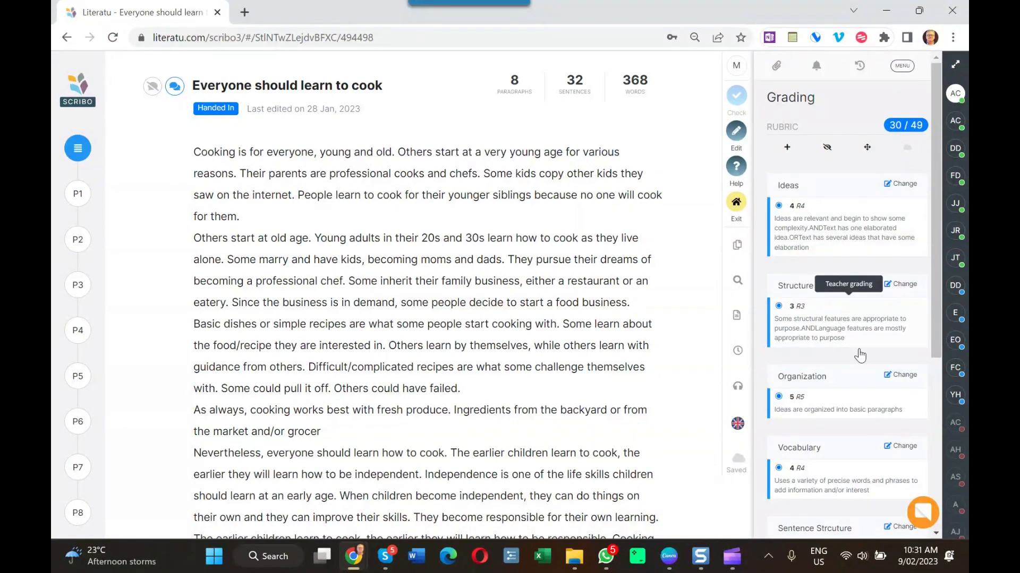
Exit the essay, open rubric management, and view the community rubrics before returning to the personal ones.
{"action": "left_click", "coordinate": [734, 211]}
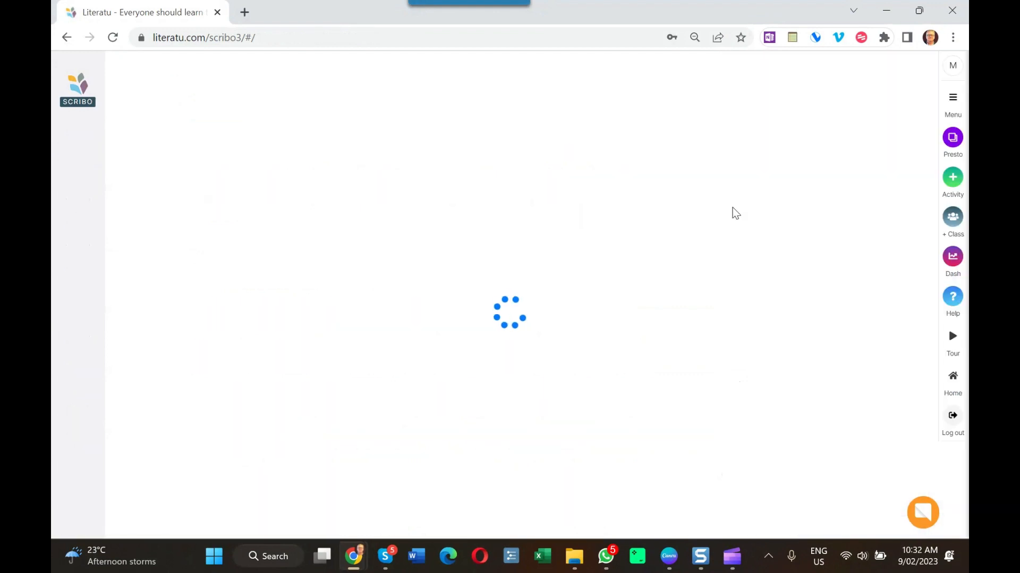
{"action": "left_click", "coordinate": [951, 100]}
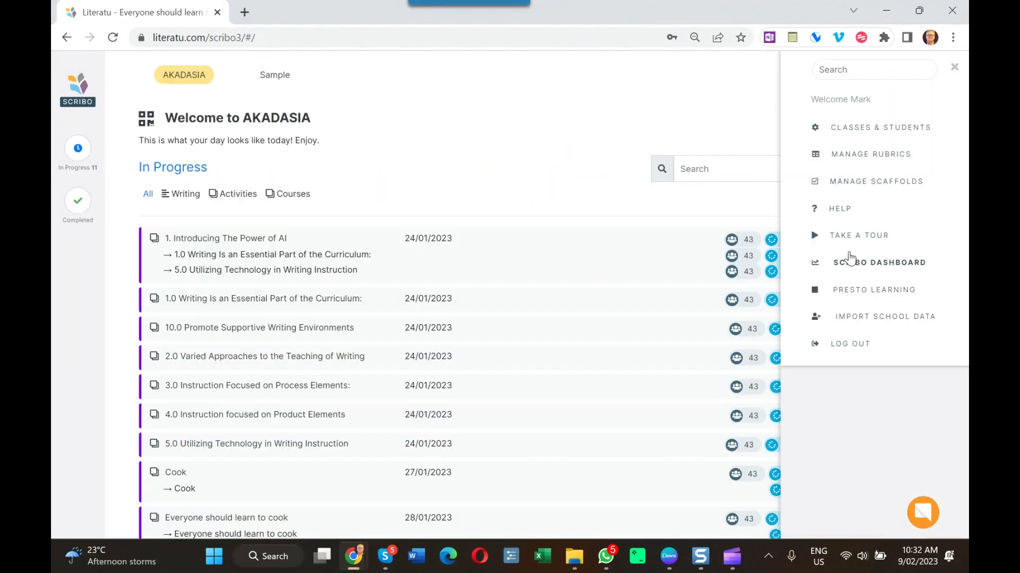
{"action": "left_click", "coordinate": [850, 157]}
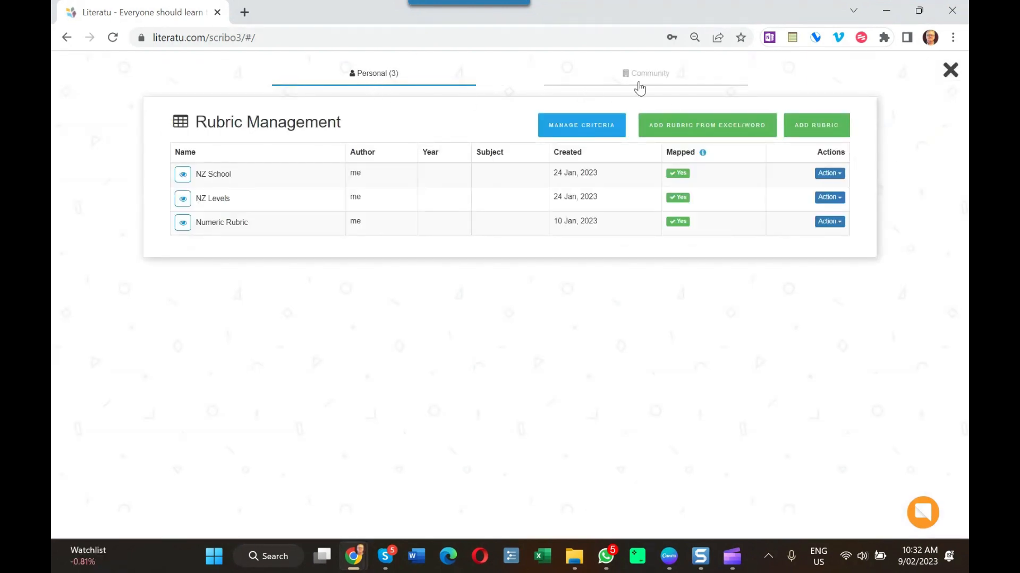
{"action": "left_click", "coordinate": [641, 81]}
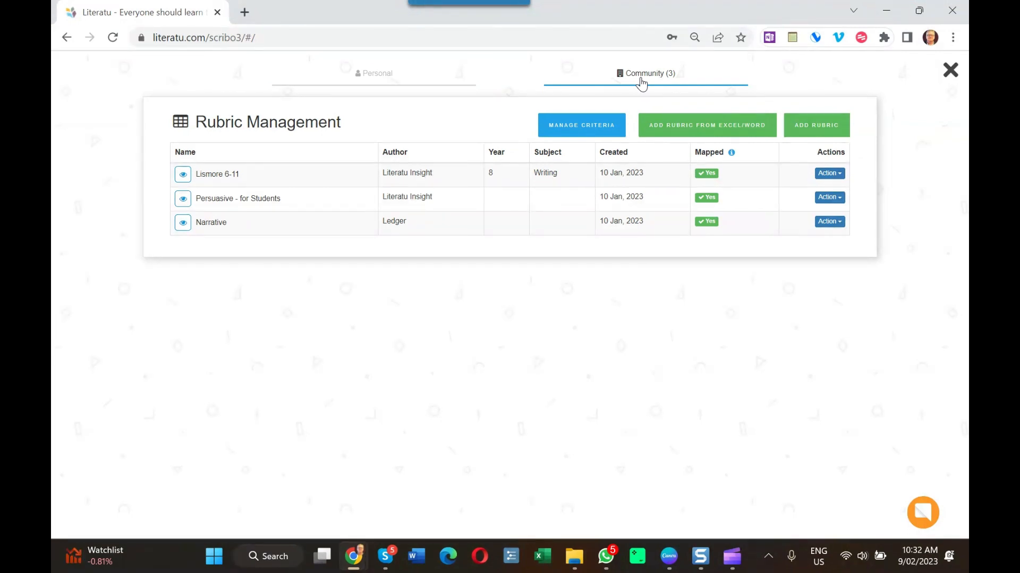
{"action": "left_click", "coordinate": [372, 80]}
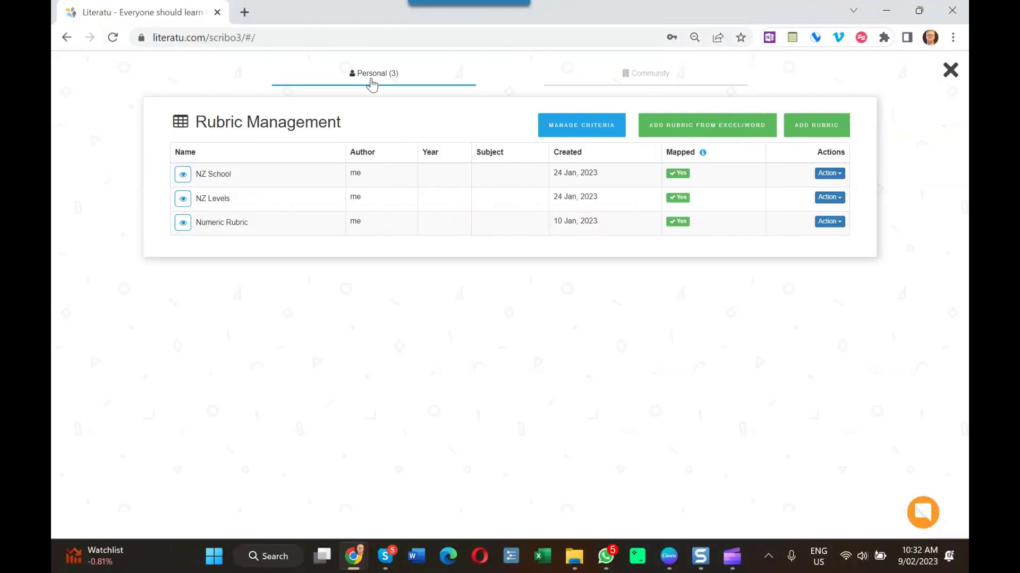
Preview the NZ Levels rubric and open it for editing.
{"action": "left_click", "coordinate": [183, 200]}
{"action": "left_click", "coordinate": [834, 200]}
{"action": "left_click", "coordinate": [804, 230]}
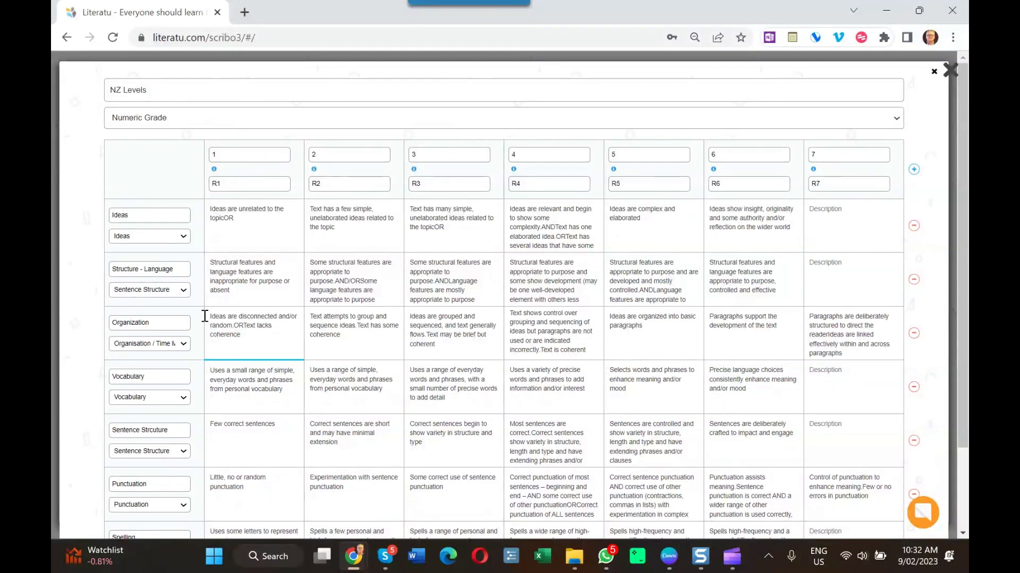
Examine the Structure - Language criterion's name and the standard categories it can be linked to, without changing the selection.
{"action": "triple_click", "coordinate": [171, 269]}
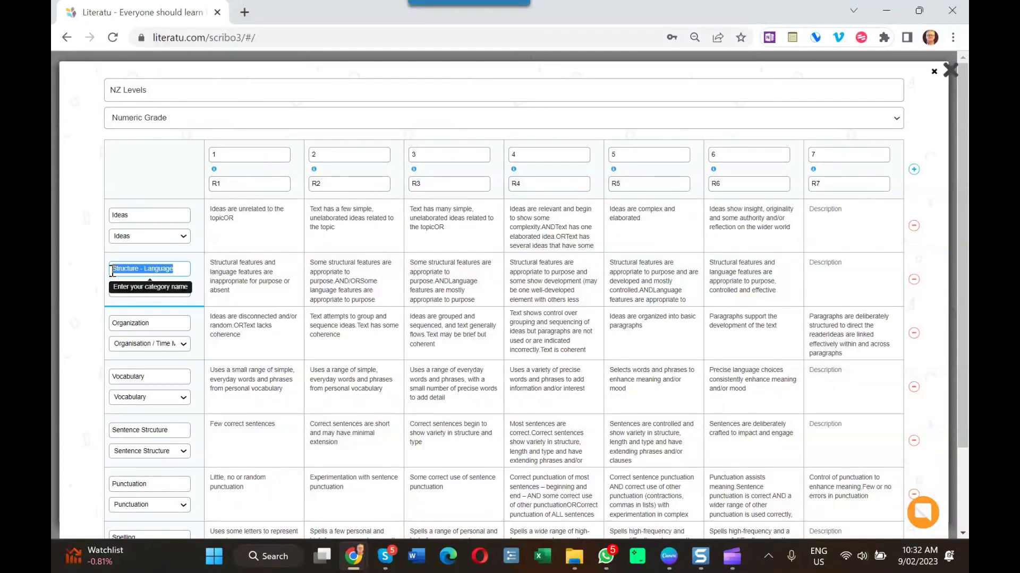
{"action": "left_click", "coordinate": [183, 290]}
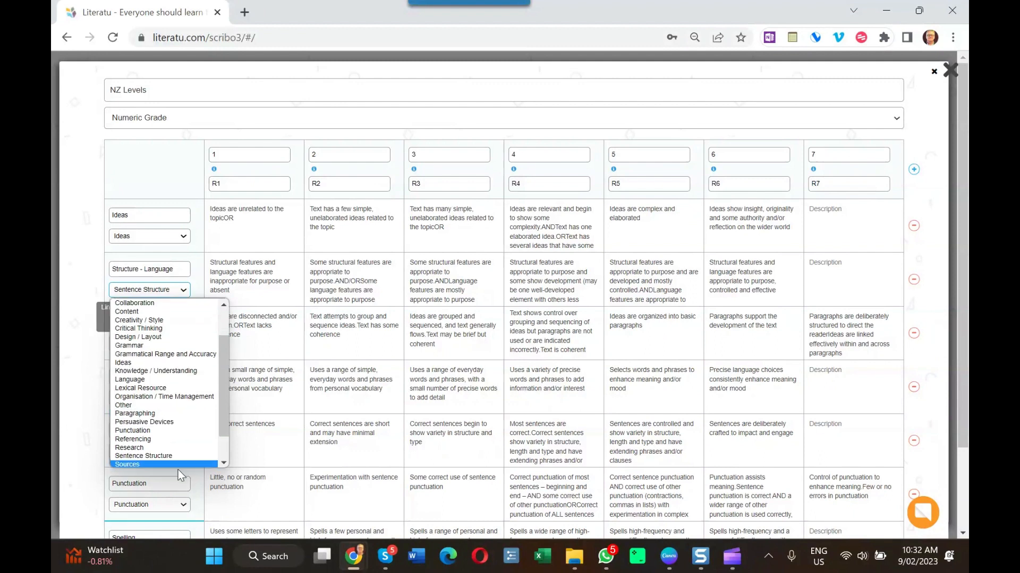
{"action": "scroll", "coordinate": [182, 422], "scroll_direction": "down", "scroll_amount": 1}
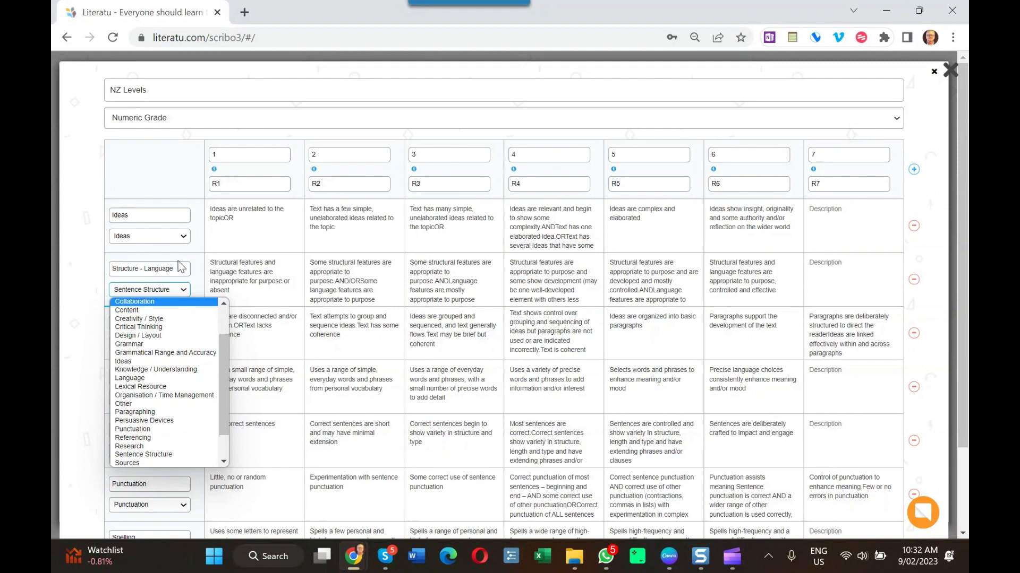
{"action": "left_click", "coordinate": [198, 263]}
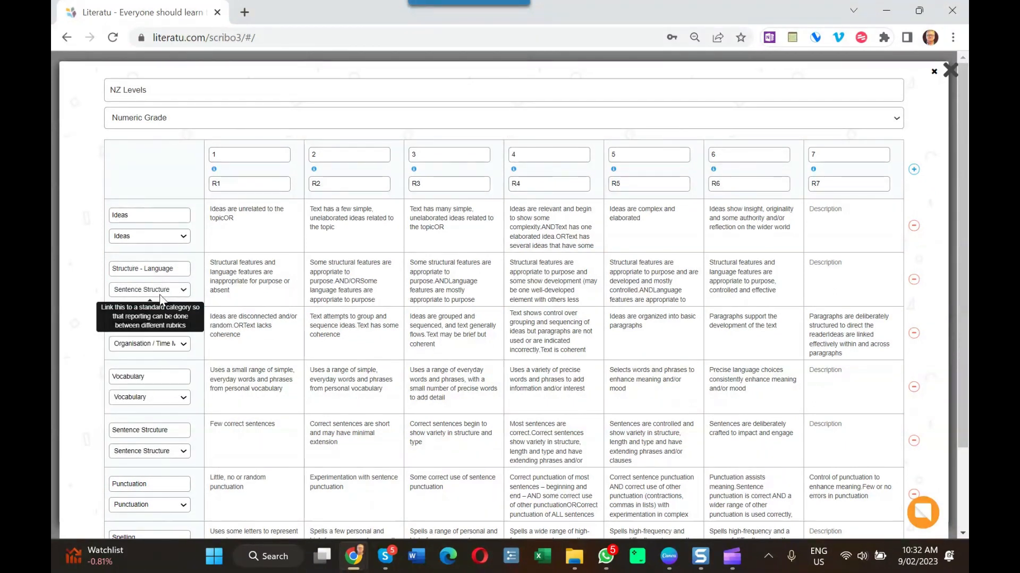
Save the NZ Levels rubric, mark it as an unbalanced rubric, and leave rubric management.
{"action": "scroll", "coordinate": [499, 334], "scroll_direction": "down", "scroll_amount": 2}
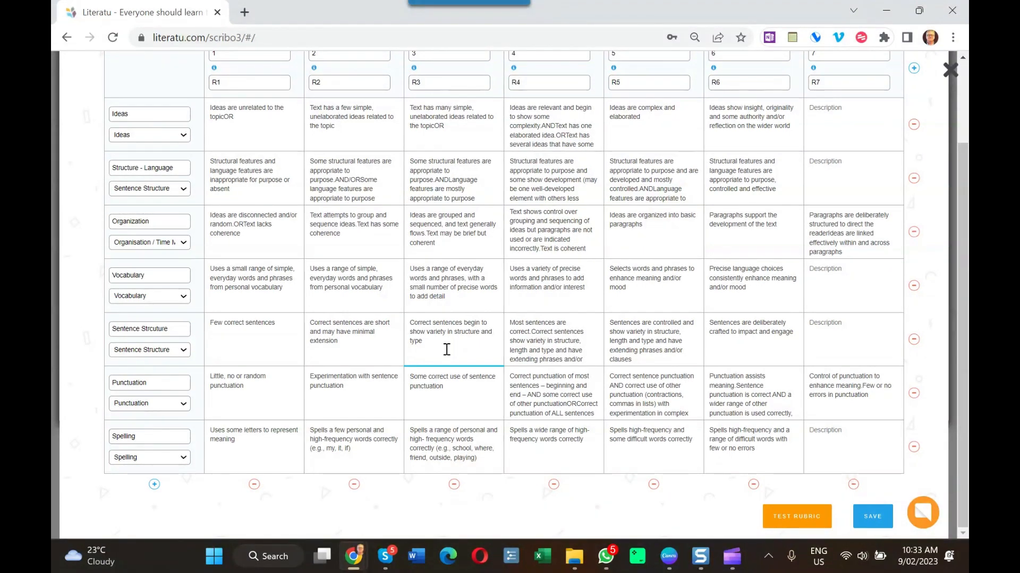
{"action": "left_click", "coordinate": [869, 516]}
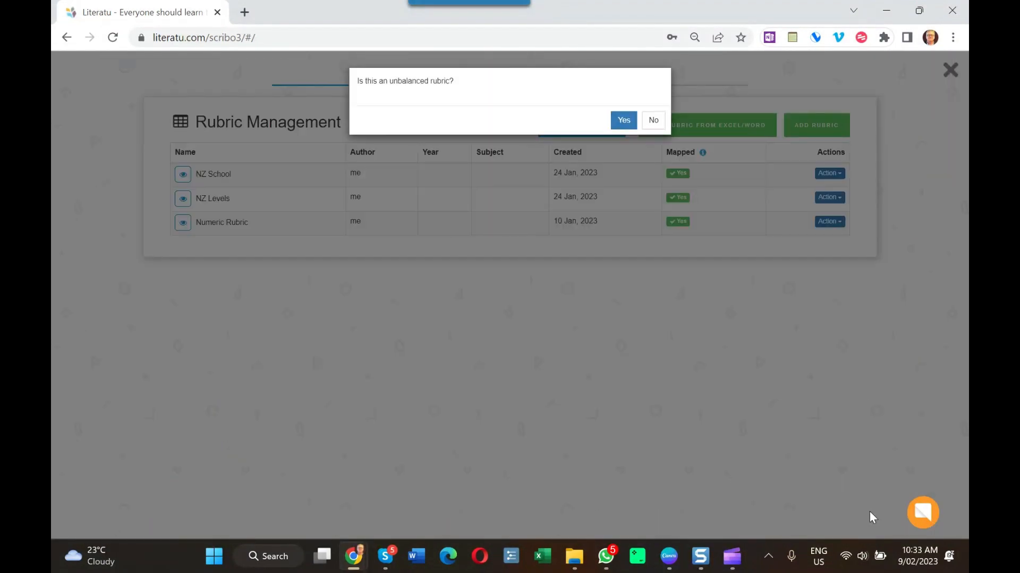
{"action": "left_click", "coordinate": [624, 122]}
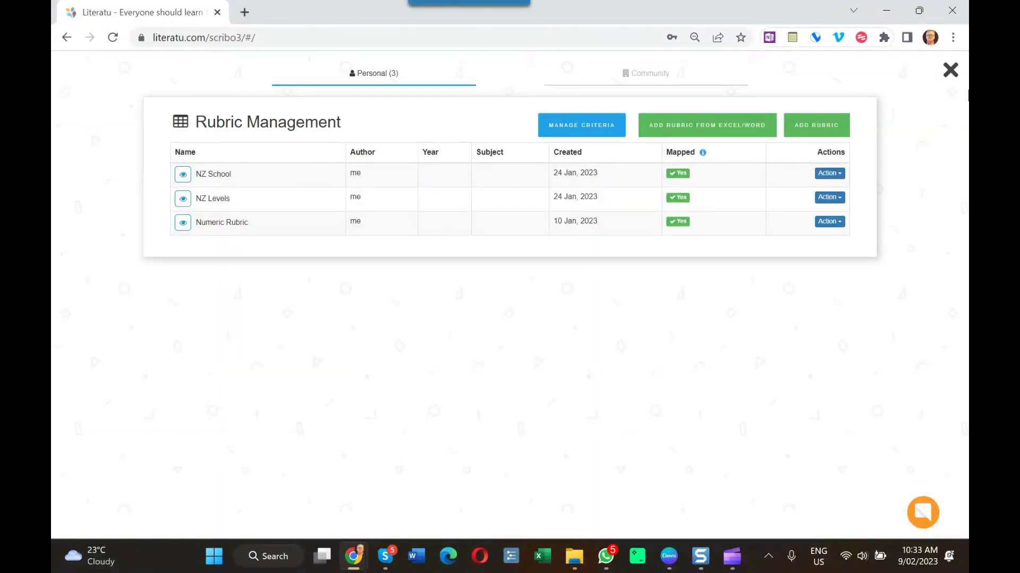
{"action": "left_click", "coordinate": [950, 71]}
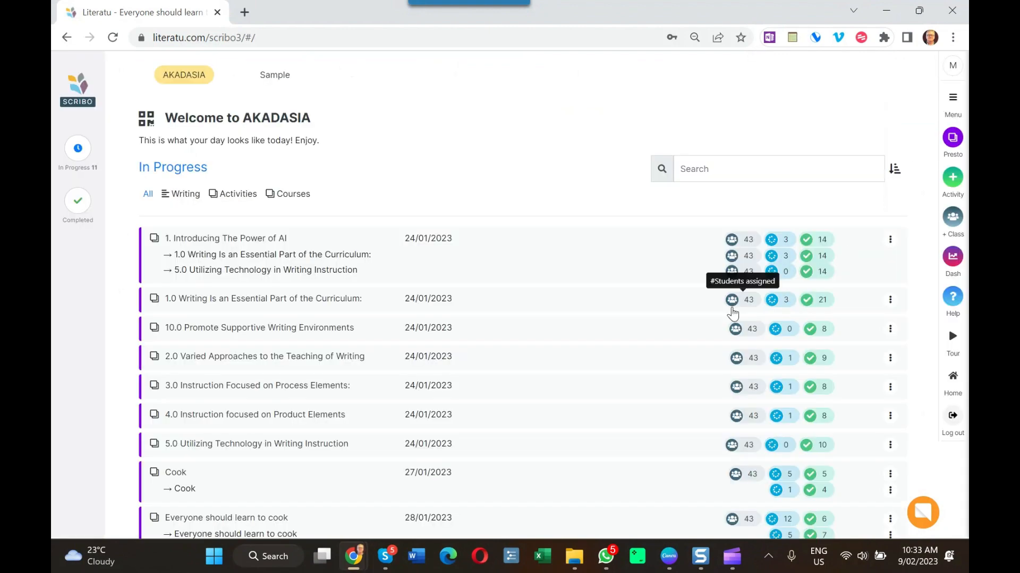
Open the "Everyone should learn to cook" writing activity for editing and show its advanced settings.
{"action": "scroll", "coordinate": [433, 493], "scroll_direction": "down", "scroll_amount": 3}
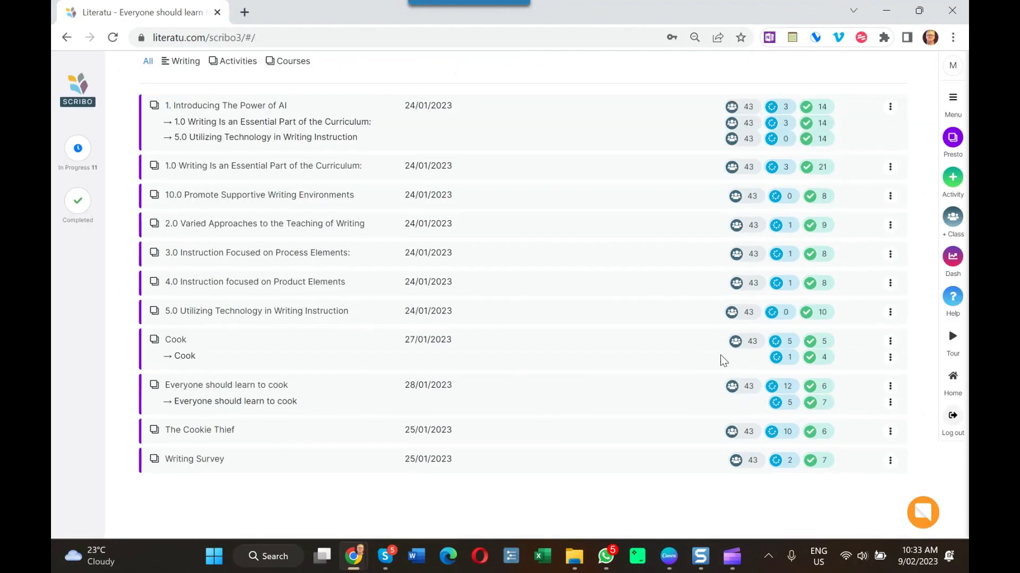
{"action": "left_click", "coordinate": [890, 402]}
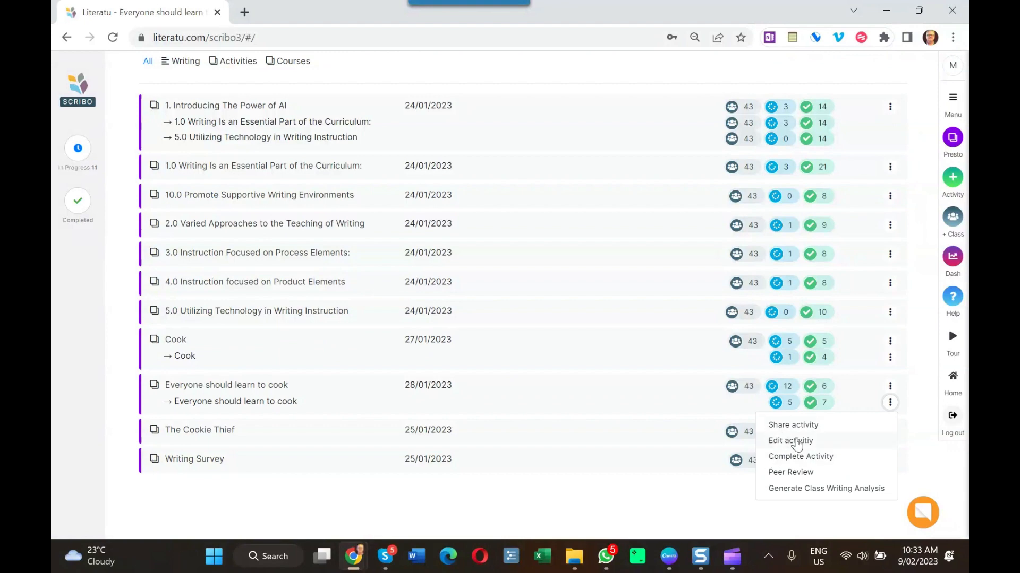
{"action": "left_click", "coordinate": [859, 442]}
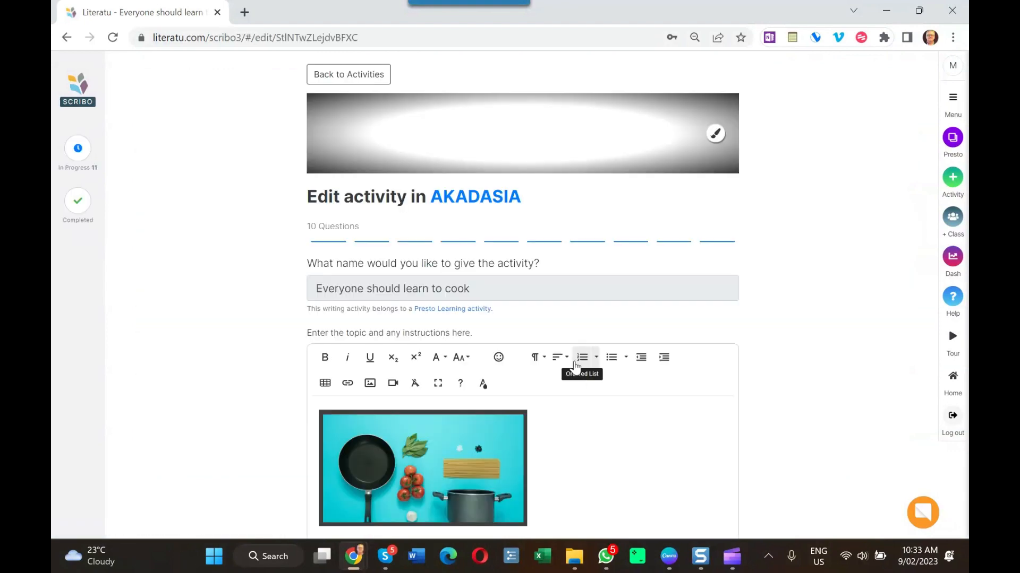
{"action": "scroll", "coordinate": [573, 366], "scroll_direction": "down", "scroll_amount": 12}
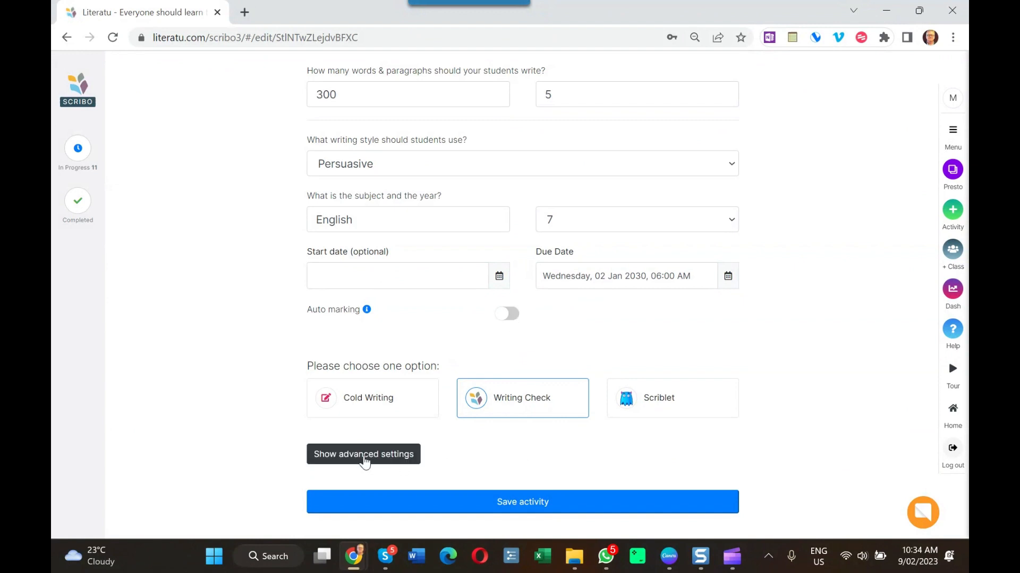
{"action": "left_click", "coordinate": [361, 464]}
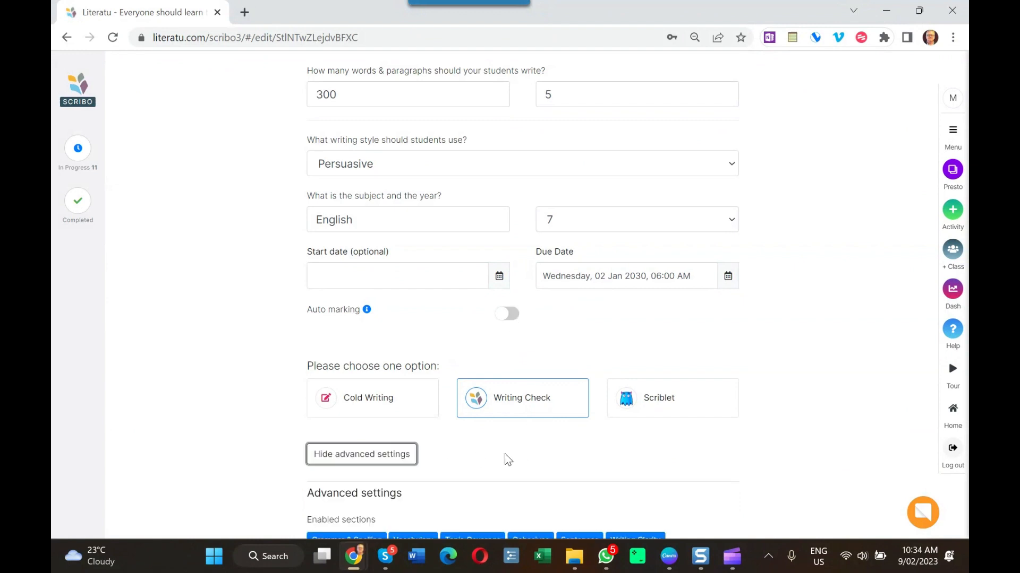
Examine the rubrics available for marking the activity, keep NZ Levels selected, and return to the activities list without saving.
{"action": "scroll", "coordinate": [507, 458], "scroll_direction": "down", "scroll_amount": 10}
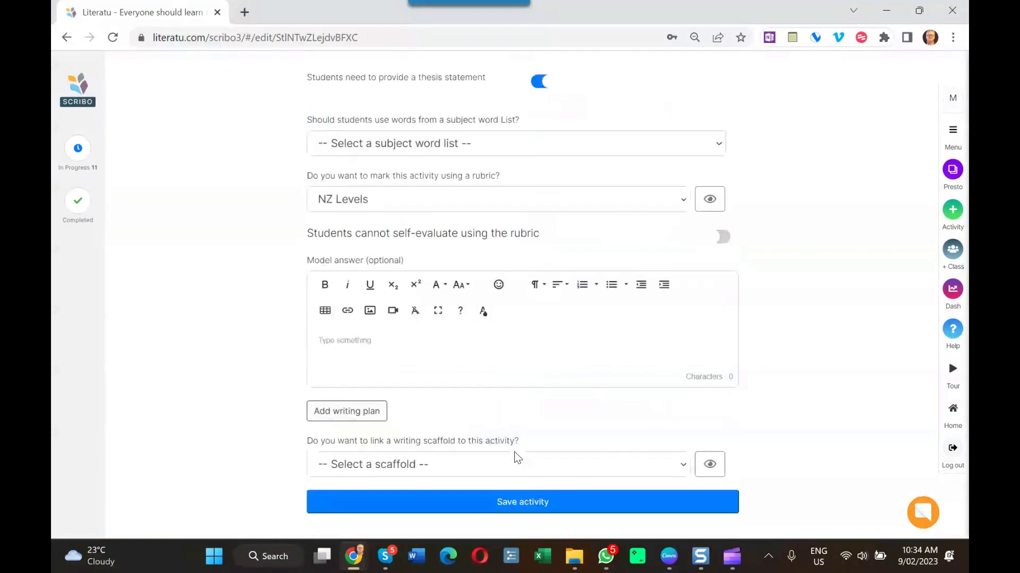
{"action": "left_click", "coordinate": [430, 206]}
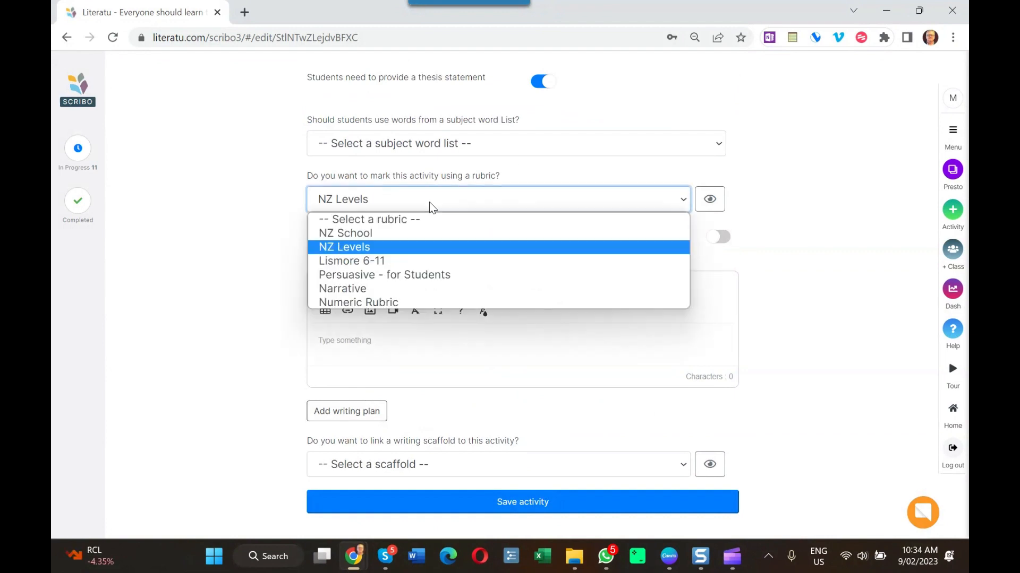
{"action": "left_click", "coordinate": [430, 206]}
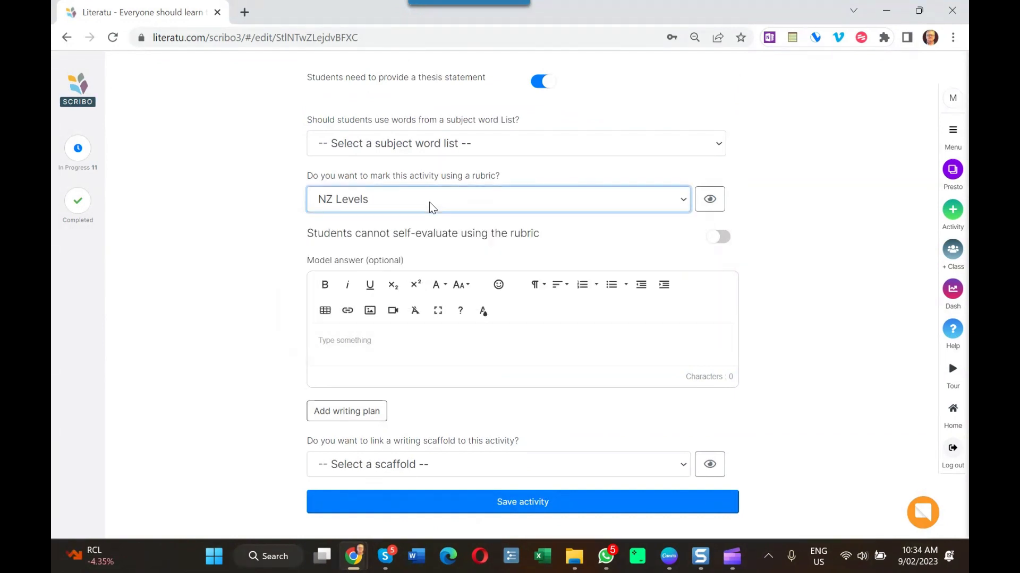
{"action": "mouse_move", "coordinate": [932, 237]}
{"action": "scroll", "coordinate": [803, 167], "scroll_direction": "up", "scroll_amount": 7}
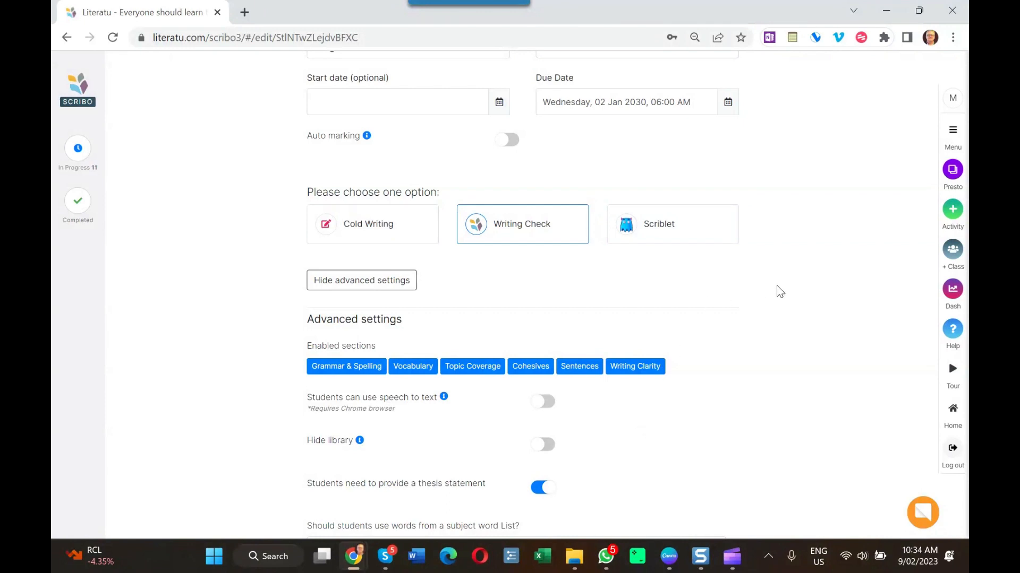
{"action": "scroll", "coordinate": [753, 347], "scroll_direction": "up", "scroll_amount": 5}
{"action": "scroll", "coordinate": [753, 347], "scroll_direction": "up", "scroll_amount": 5}
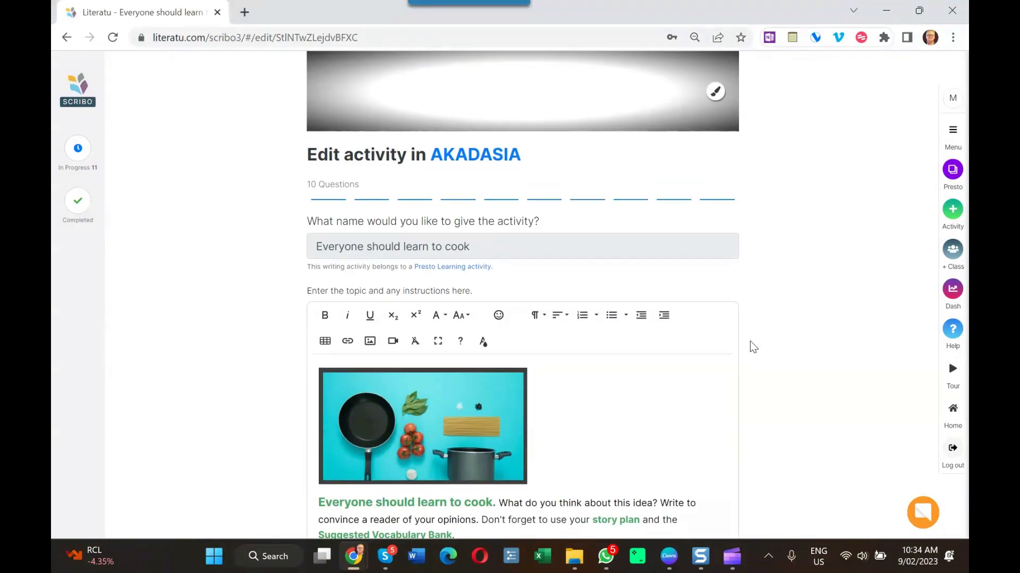
{"action": "left_click", "coordinate": [343, 79]}
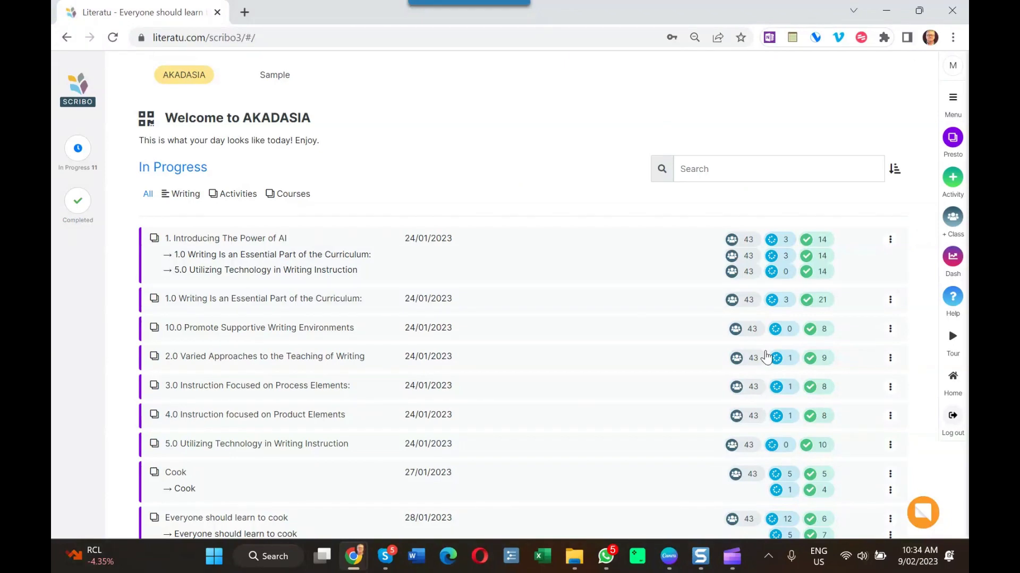
Open the "Everyone should learn to cook" essay, view its rubric grading, and return to the feedback overview.
{"action": "scroll", "coordinate": [403, 468], "scroll_direction": "down", "scroll_amount": 3}
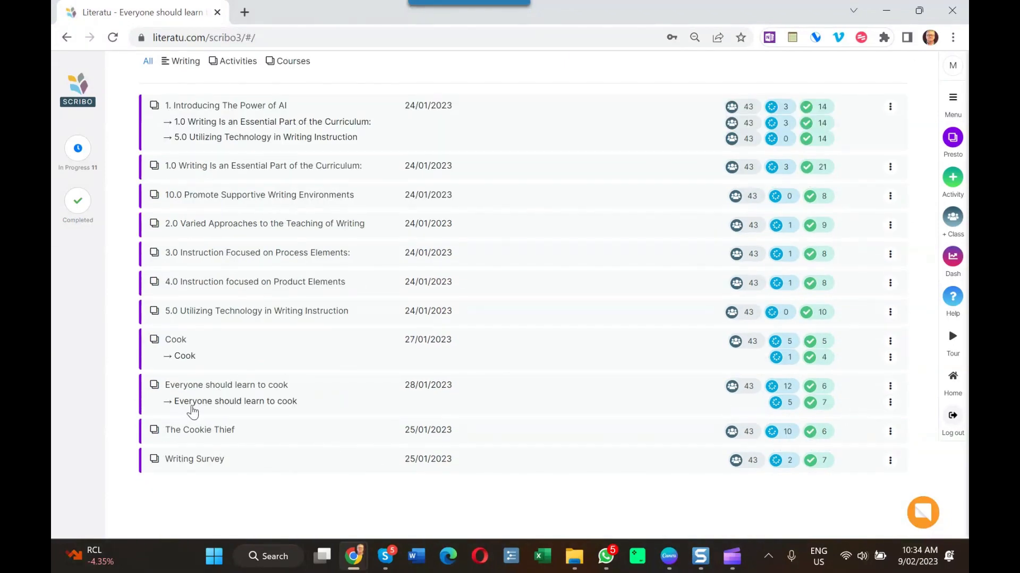
{"action": "left_click", "coordinate": [191, 406]}
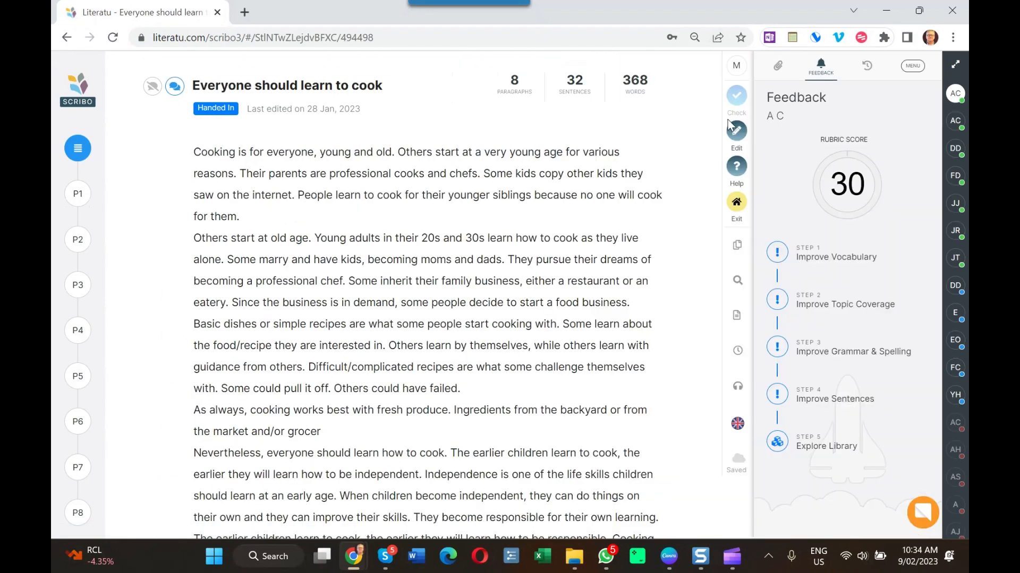
{"action": "left_click", "coordinate": [844, 191]}
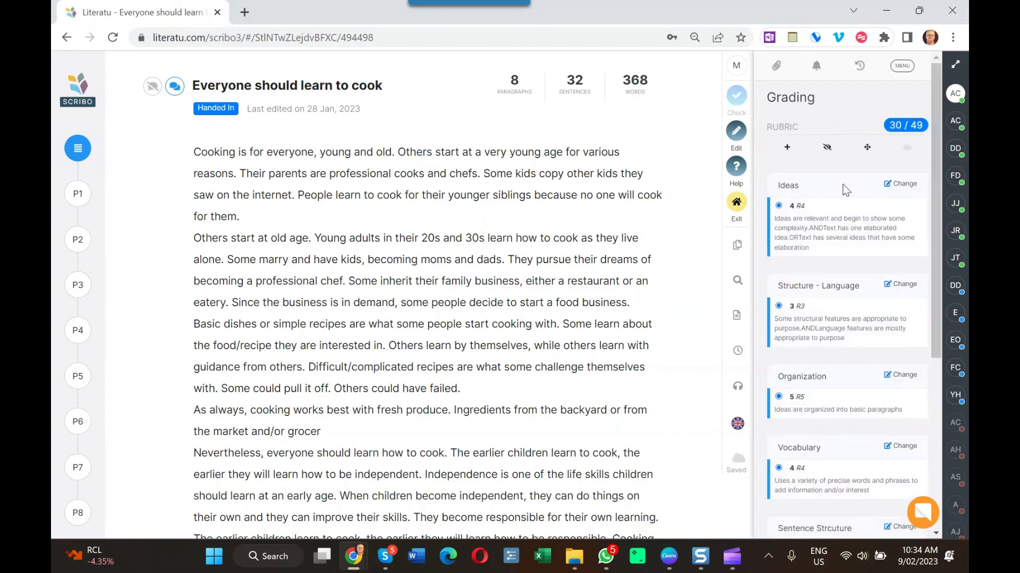
{"action": "left_click", "coordinate": [816, 66]}
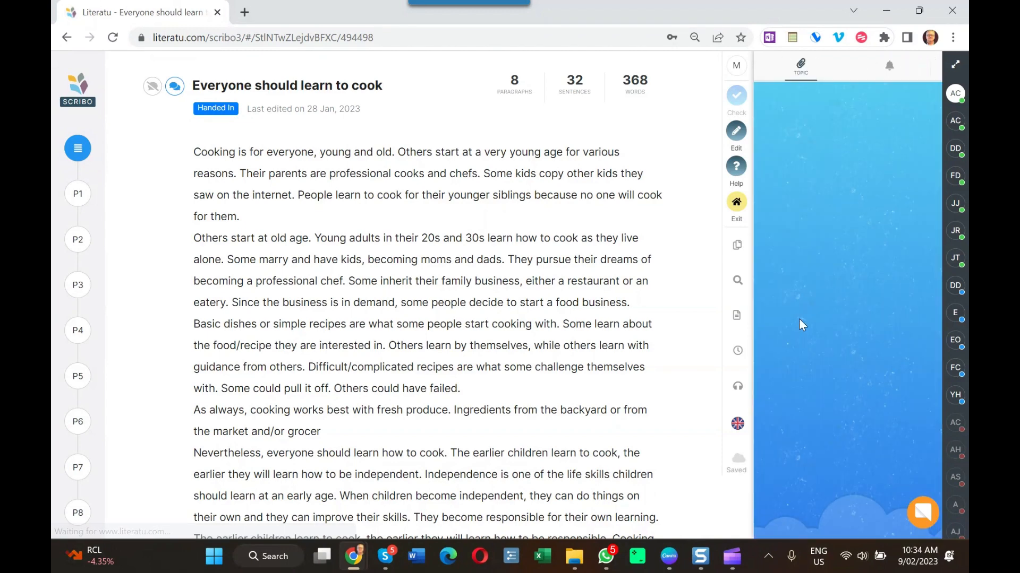